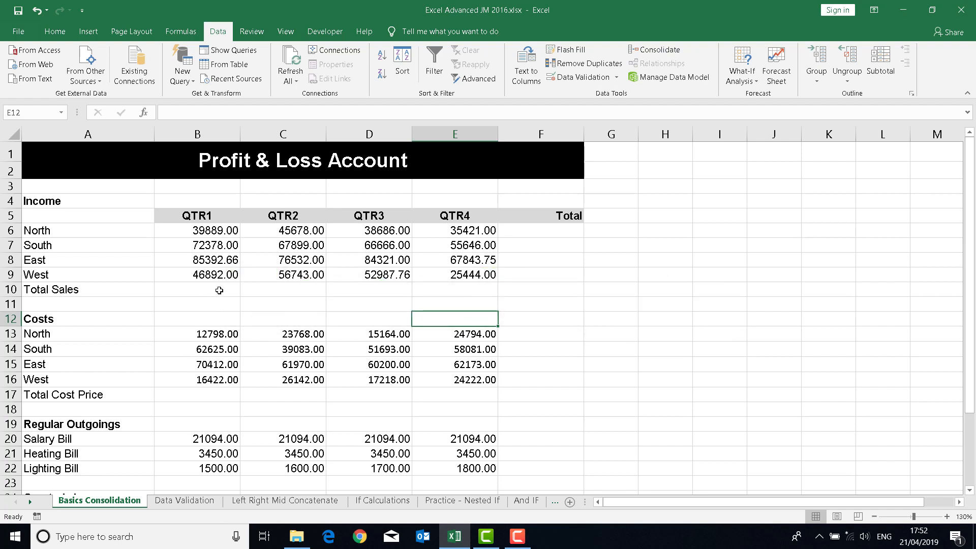
{"action": "mouse_move", "coordinate": [217, 293]}
{"action": "left_mouse_down"}
{"action": "mouse_move", "coordinate": [222, 322]}
{"action": "mouse_move", "coordinate": [393, 369]}
{"action": "left_mouse_up"}
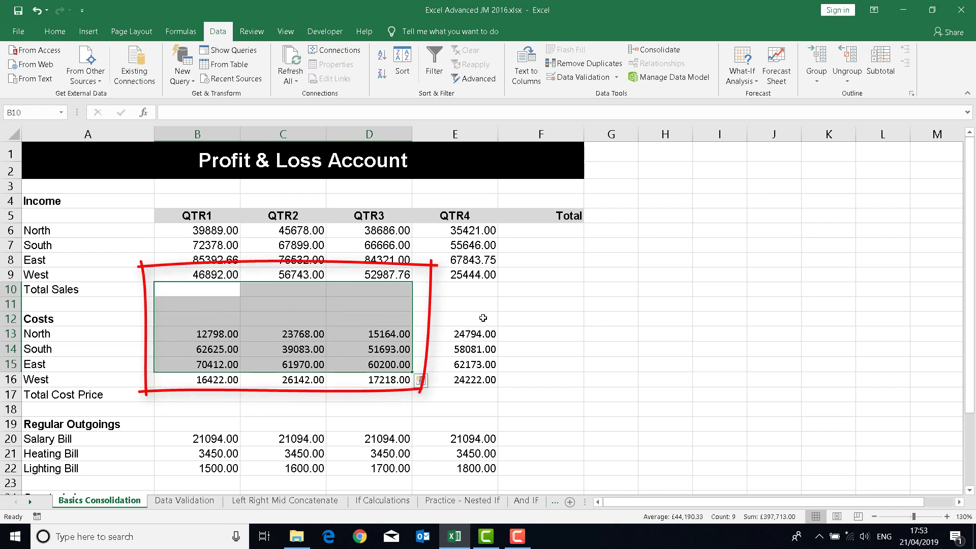
{"action": "left_click_drag", "start_coordinate": [546, 231], "coordinate": [543, 399]}
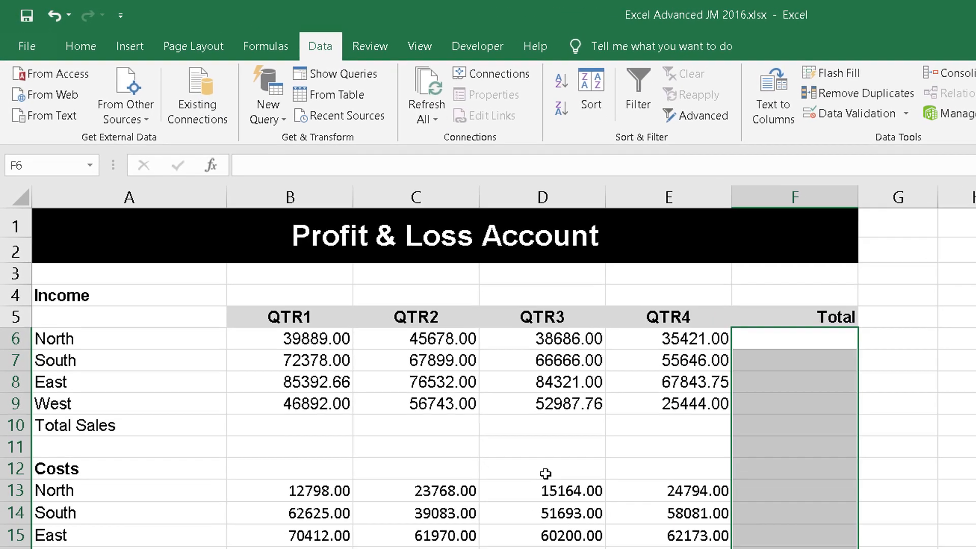
{"action": "left_click", "coordinate": [371, 322]}
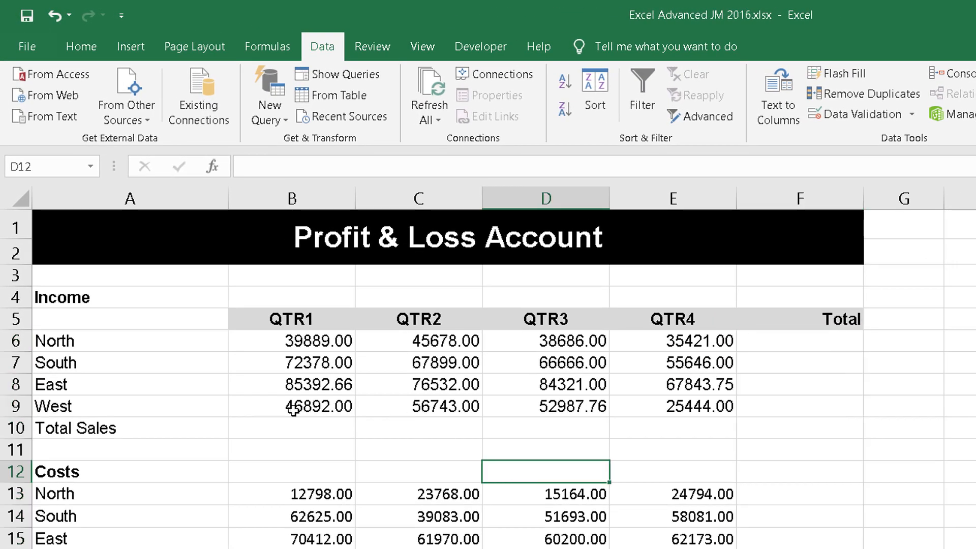
- Name the quarterly income figures in B6:E9 "Income"
{"action": "left_click_drag", "start_coordinate": [301, 341], "coordinate": [657, 402]}
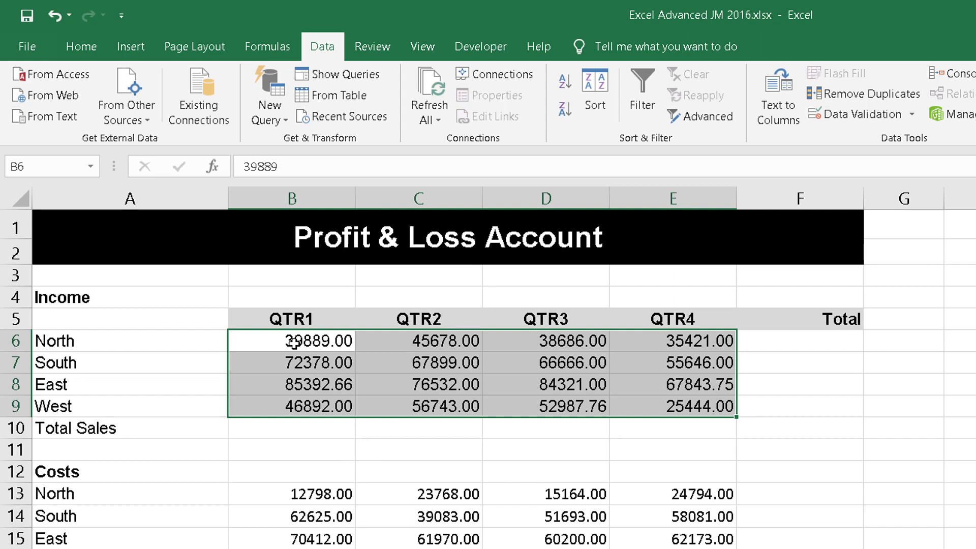
{"action": "left_click_drag", "start_coordinate": [294, 343], "coordinate": [658, 402]}
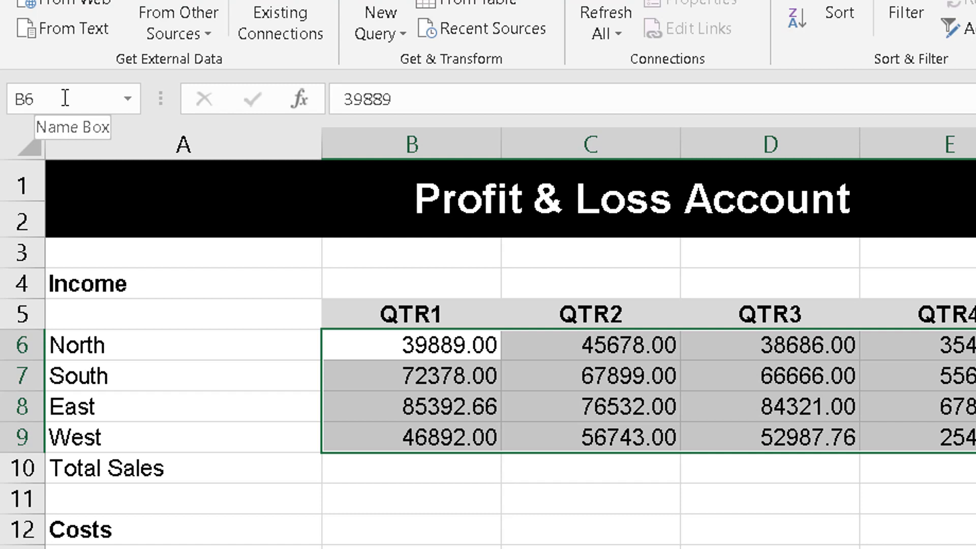
{"action": "left_click", "coordinate": [65, 99]}
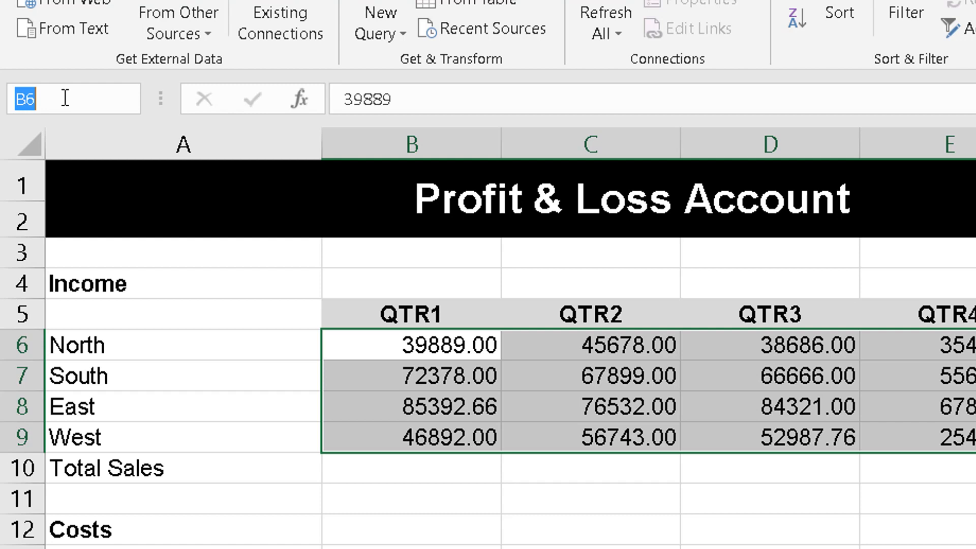
{"action": "type", "text": "Income"}
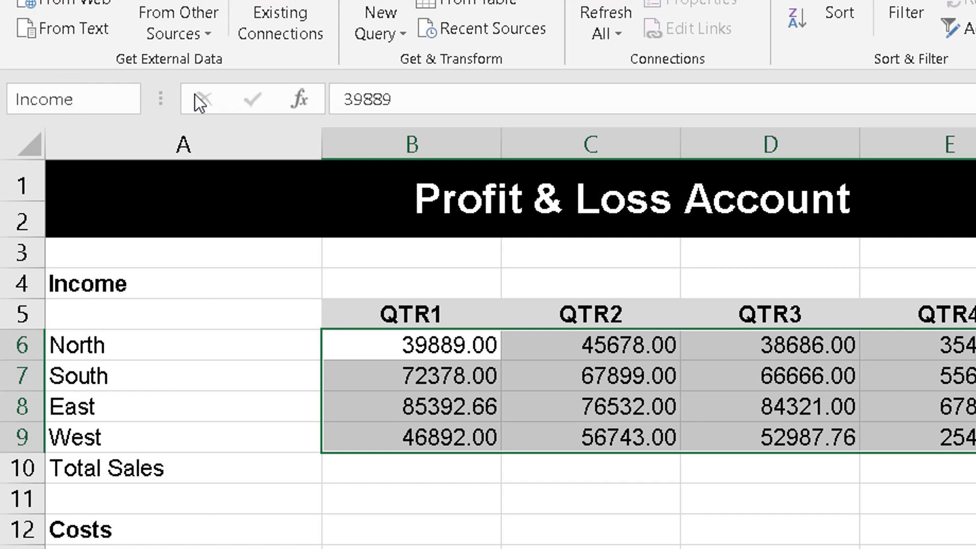
{"action": "key", "text": "Return"}
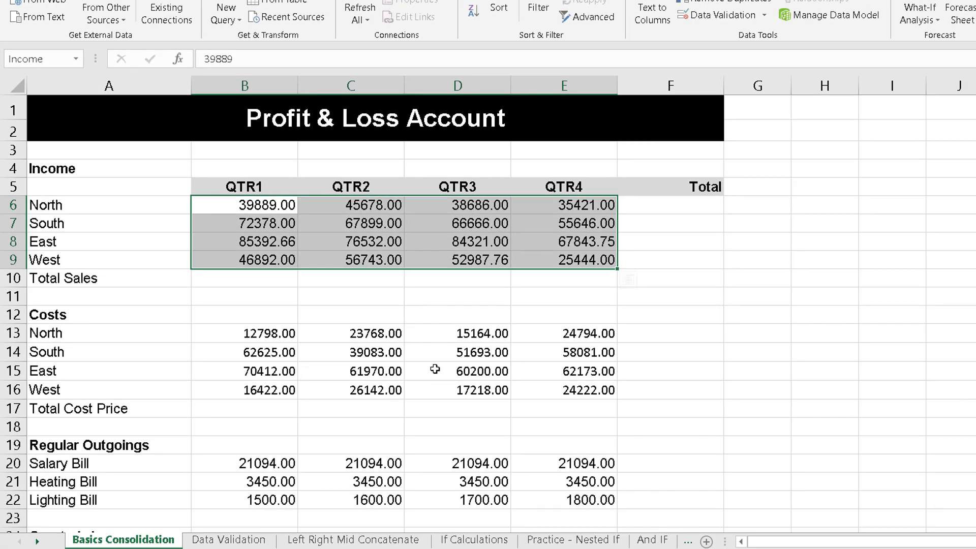
- Name the quarterly cost figures in B13:E16 "Costs"
{"action": "left_click", "coordinate": [270, 334]}
{"action": "left_click_drag", "start_coordinate": [270, 334], "coordinate": [570, 390]}
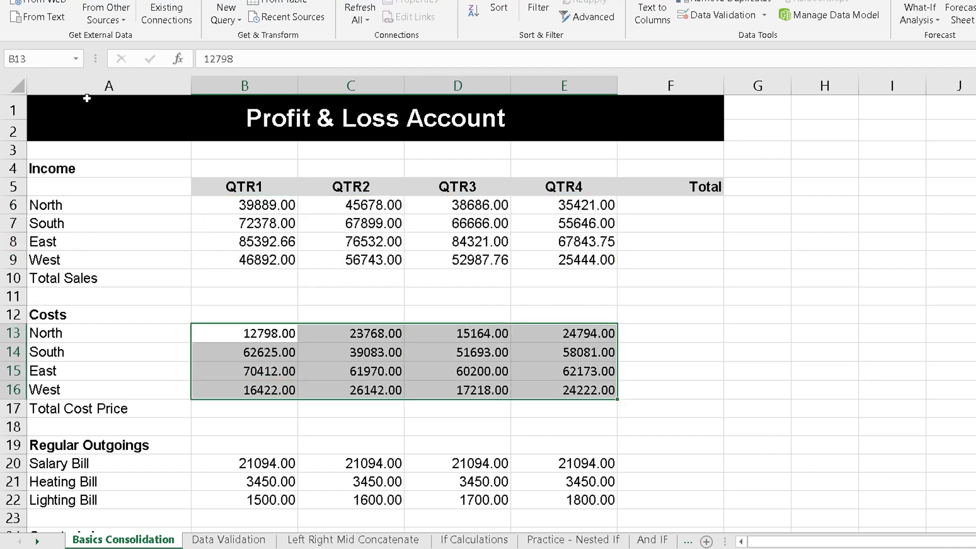
{"action": "left_click", "coordinate": [34, 58]}
{"action": "type", "text": "Costs"}
{"action": "key", "text": "Return"}
- Try to name the regular outgoings figures in B20:E22 "regular outgoings", with a space in the name
{"action": "left_click_drag", "start_coordinate": [251, 460], "coordinate": [569, 500]}
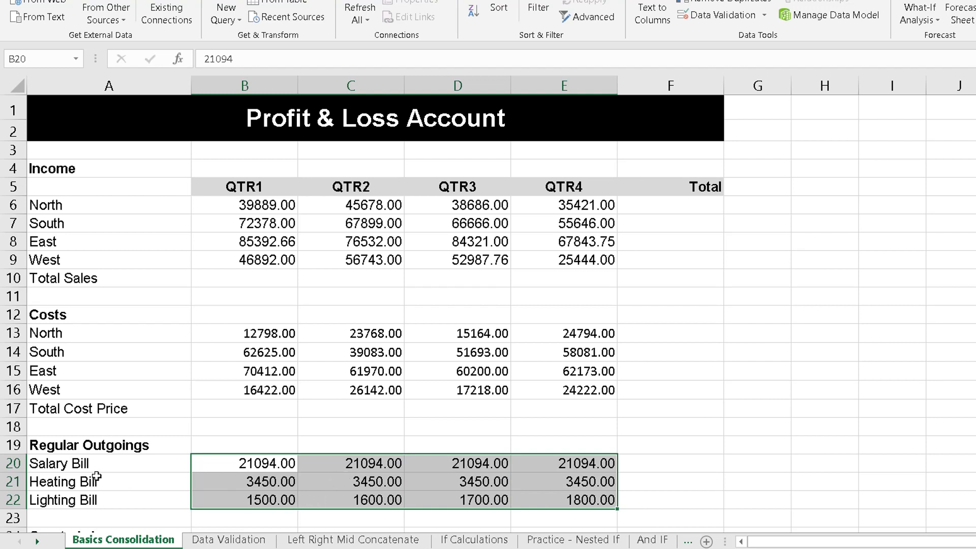
{"action": "left_click", "coordinate": [44, 59]}
{"action": "type", "text": "regular"}
{"action": "type", "text": " outgoin"}
{"action": "type", "text": "gs"}
{"action": "key", "text": "Return"}
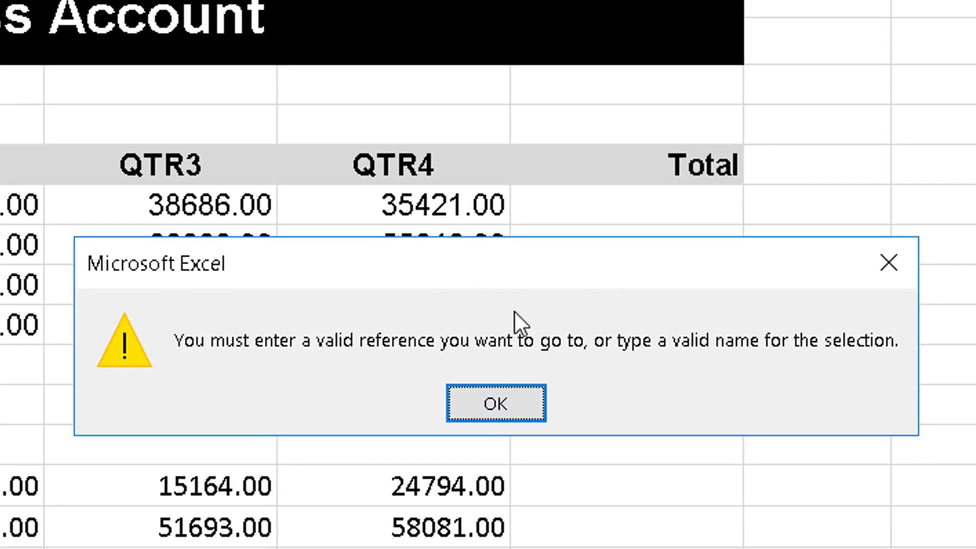
{"action": "left_click", "coordinate": [511, 414]}
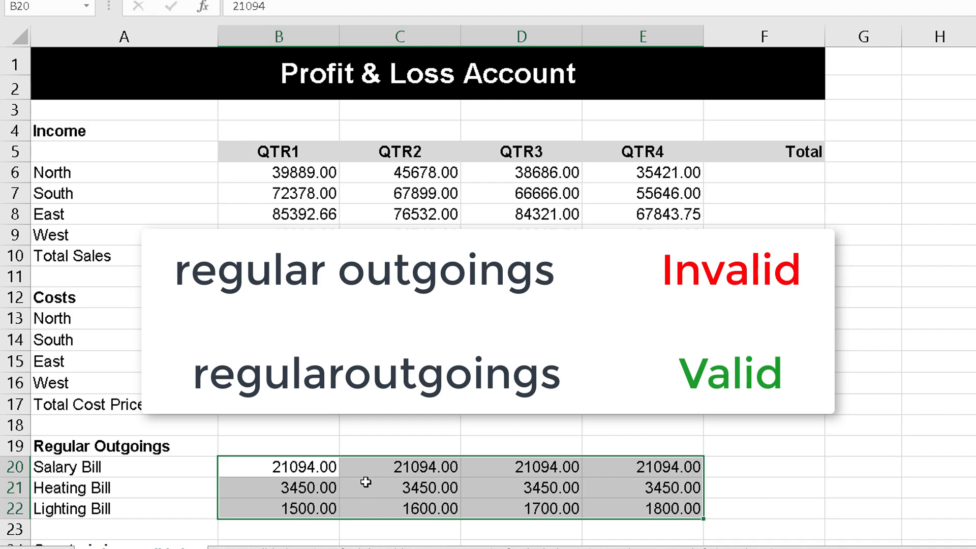
- Try to name the selected outgoings range "123outgoings", starting the name with digits
{"action": "left_click", "coordinate": [39, 8]}
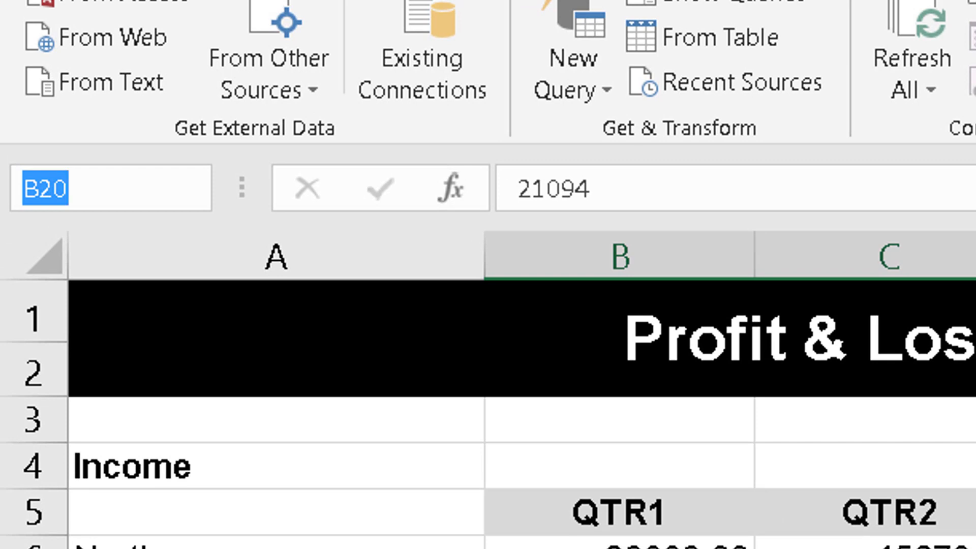
{"action": "type", "text": "123"}
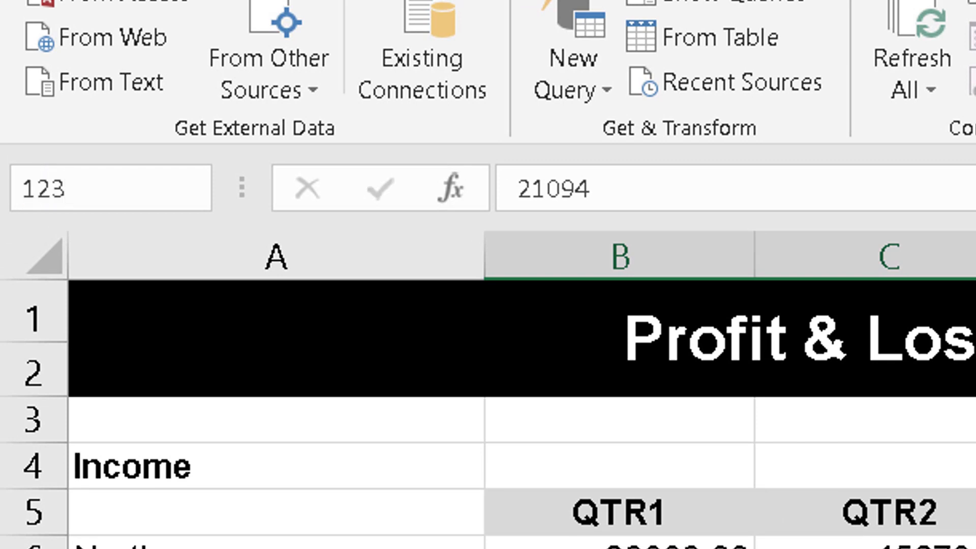
{"action": "type", "text": "outgoings"}
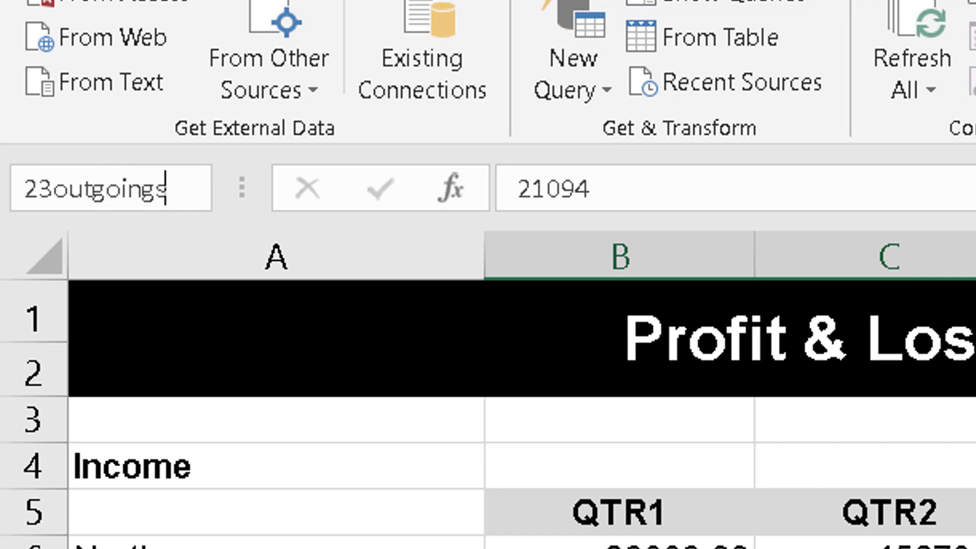
{"action": "key", "text": "Escape"}
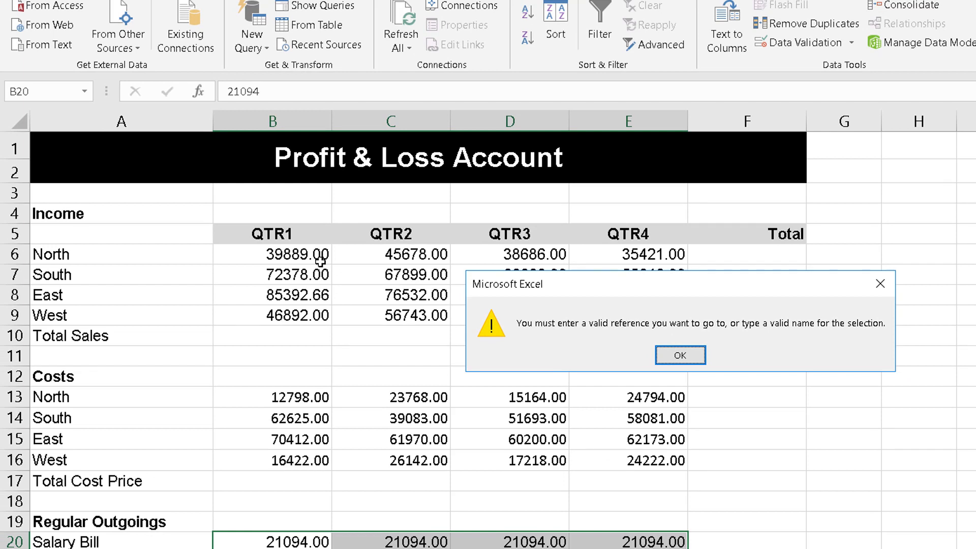
{"action": "key", "text": "Return"}
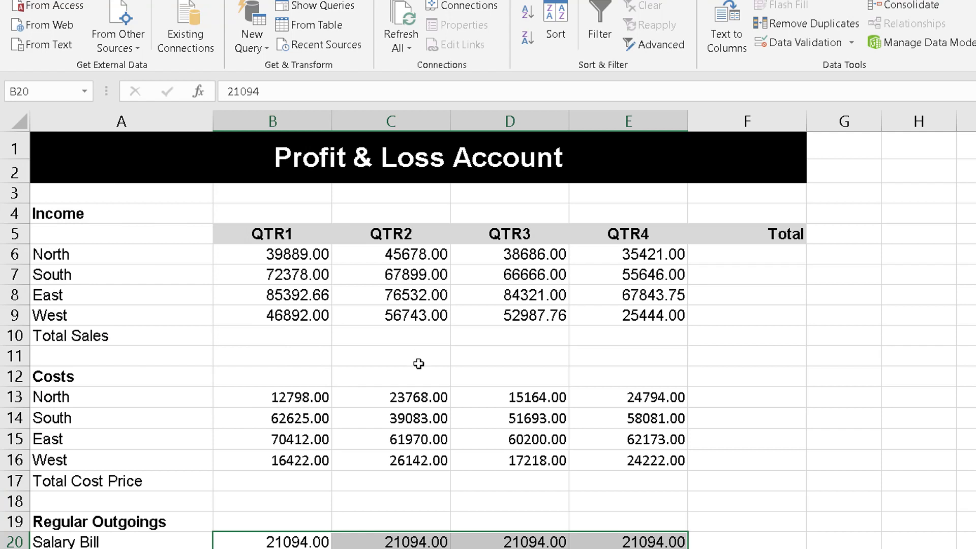
- Jump to the Income named range from another cell to check which cells it covers
{"action": "left_click", "coordinate": [418, 307]}
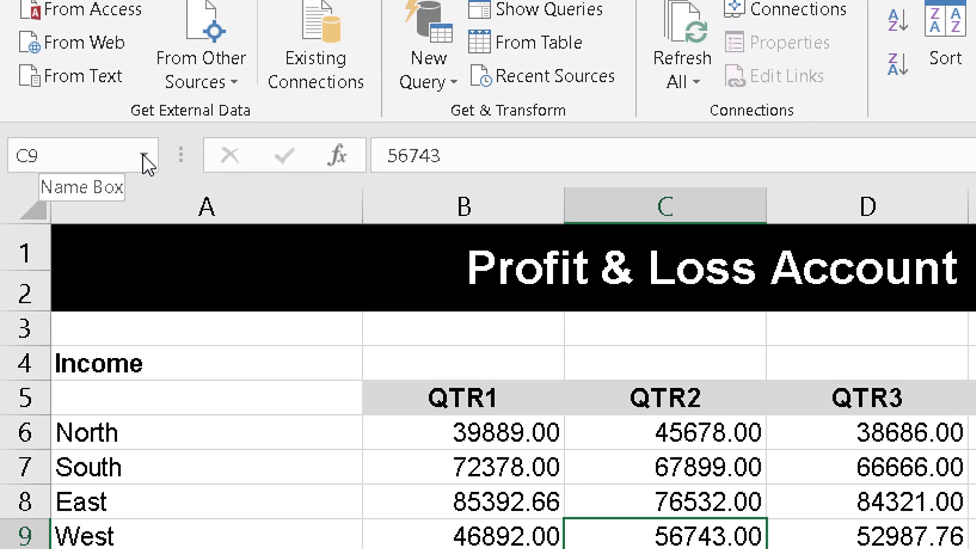
{"action": "left_click", "coordinate": [143, 155]}
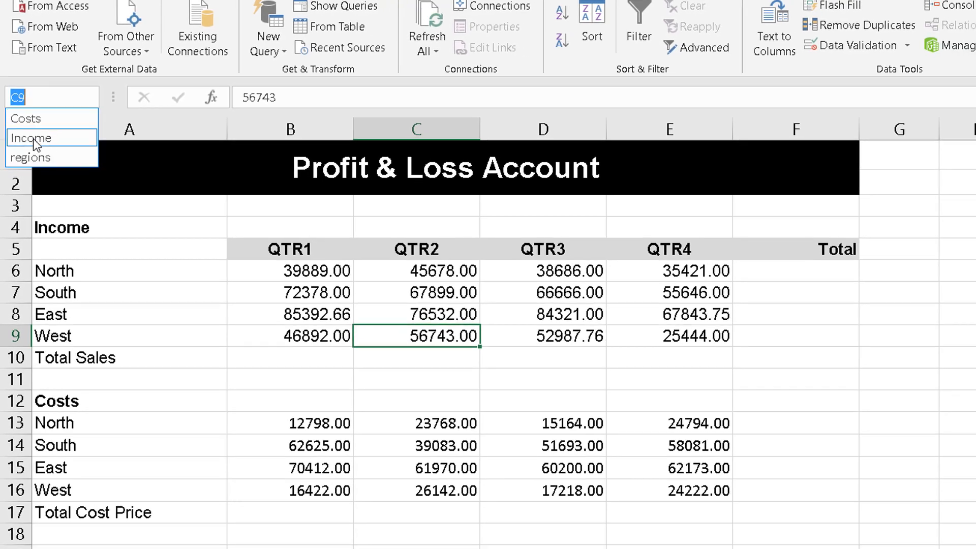
{"action": "left_click", "coordinate": [34, 139]}
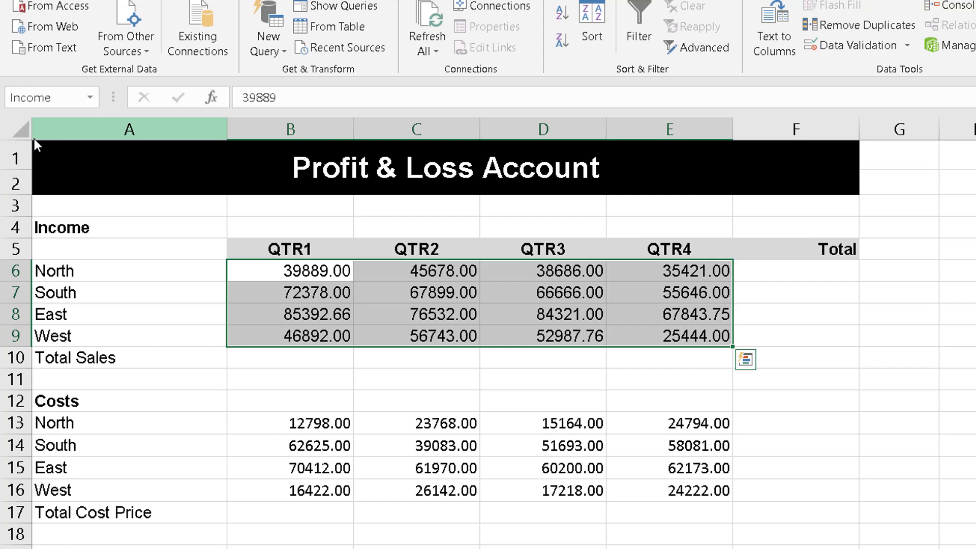
{"action": "left_click", "coordinate": [290, 270]}
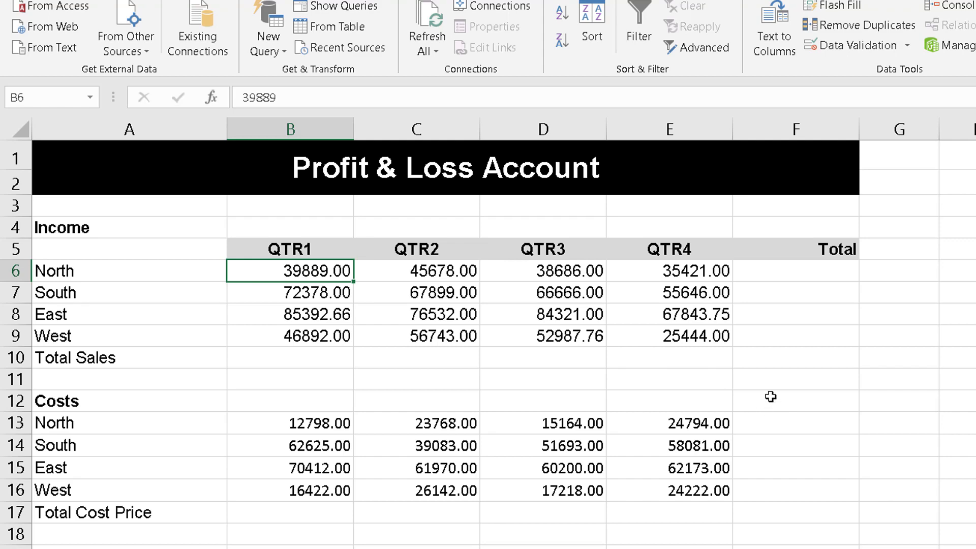
- Enter =SUM(income) in the Total column of the Total Sales row, cell F10
{"action": "left_click", "coordinate": [831, 364]}
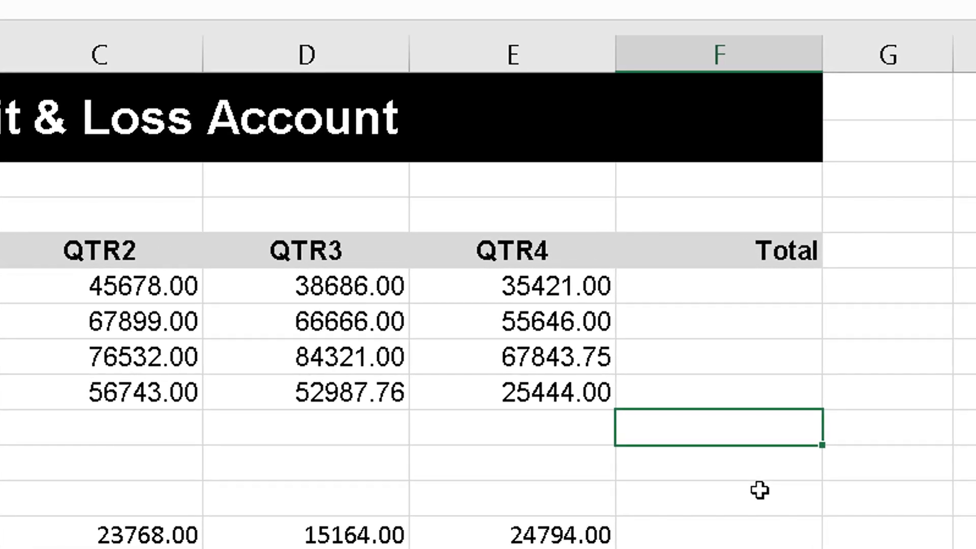
{"action": "key", "text": "alt+equal"}
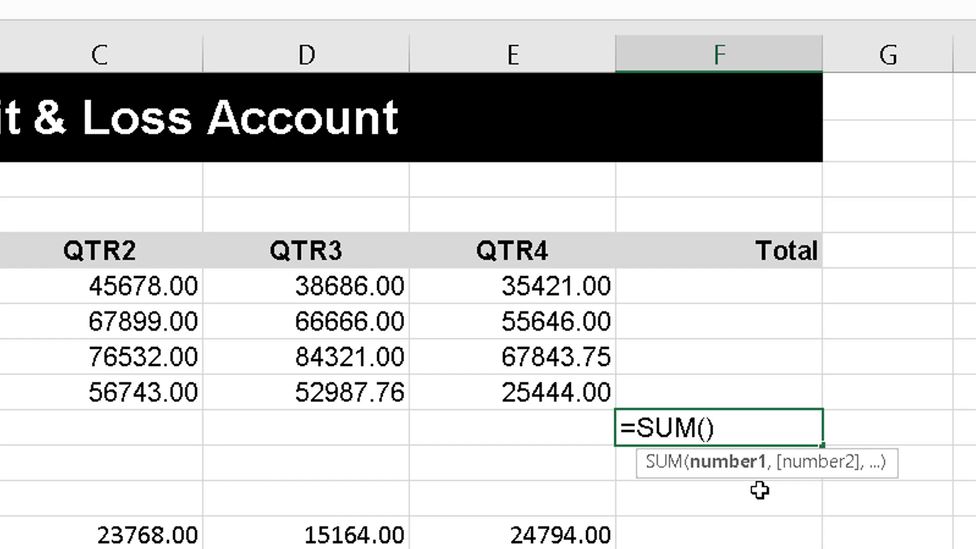
{"action": "type", "text": "incom"}
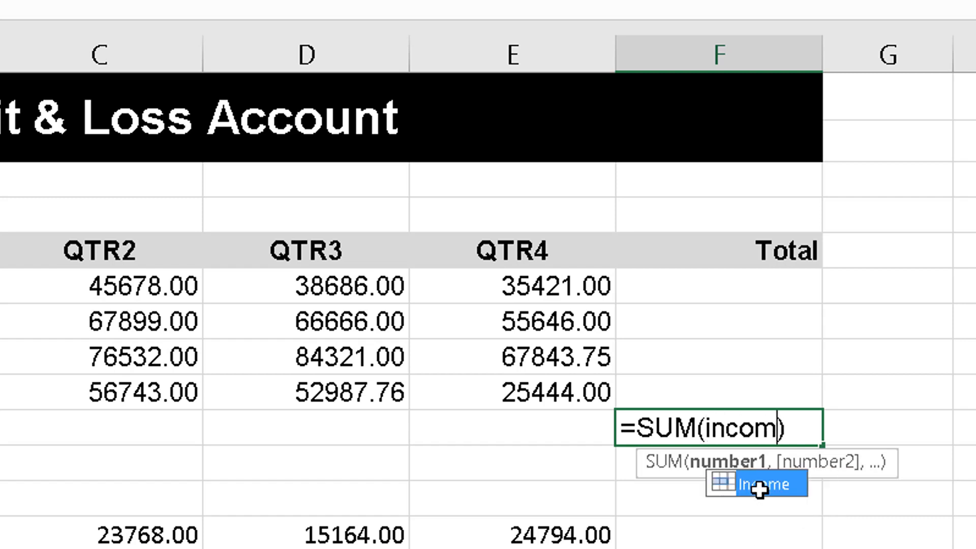
{"action": "type", "text": "e"}
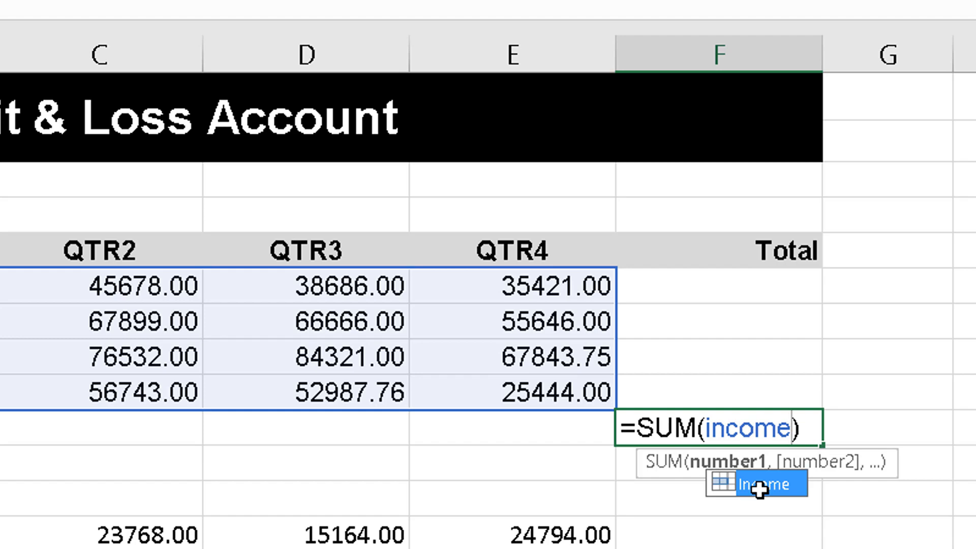
{"action": "key", "text": "Return"}
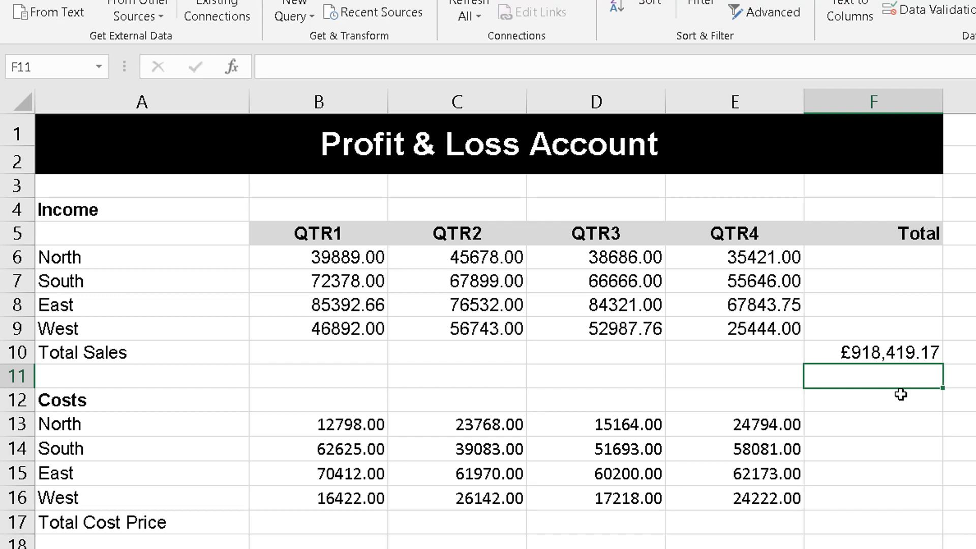
- Examine the Costs, Income and regions entries in the Name Manager, including the edit settings for regions
{"action": "left_click", "coordinate": [99, 65]}
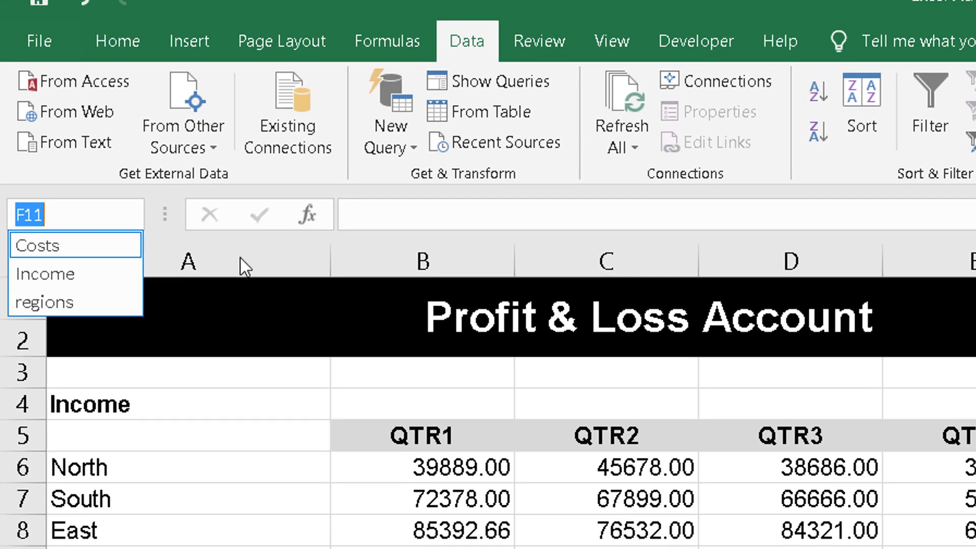
{"action": "left_click", "coordinate": [293, 263]}
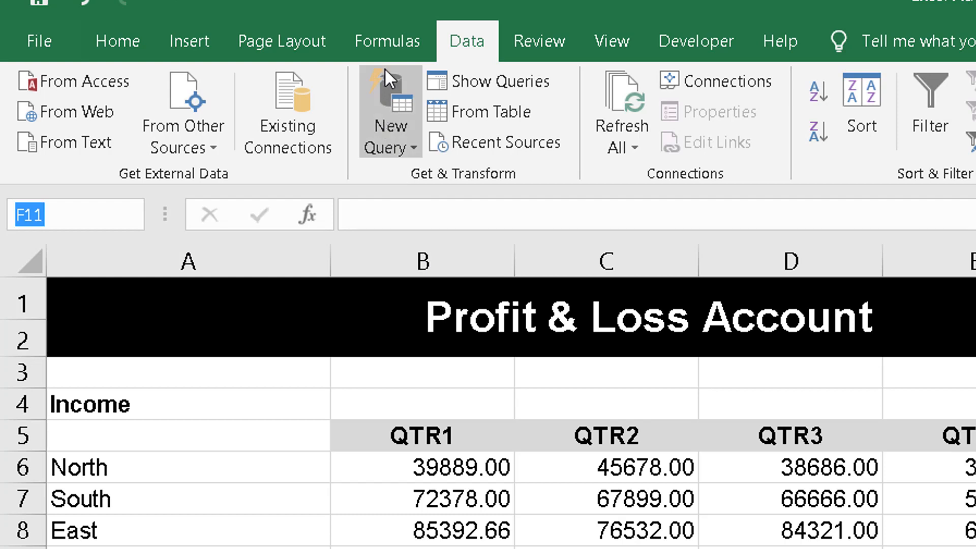
{"action": "left_click", "coordinate": [396, 40]}
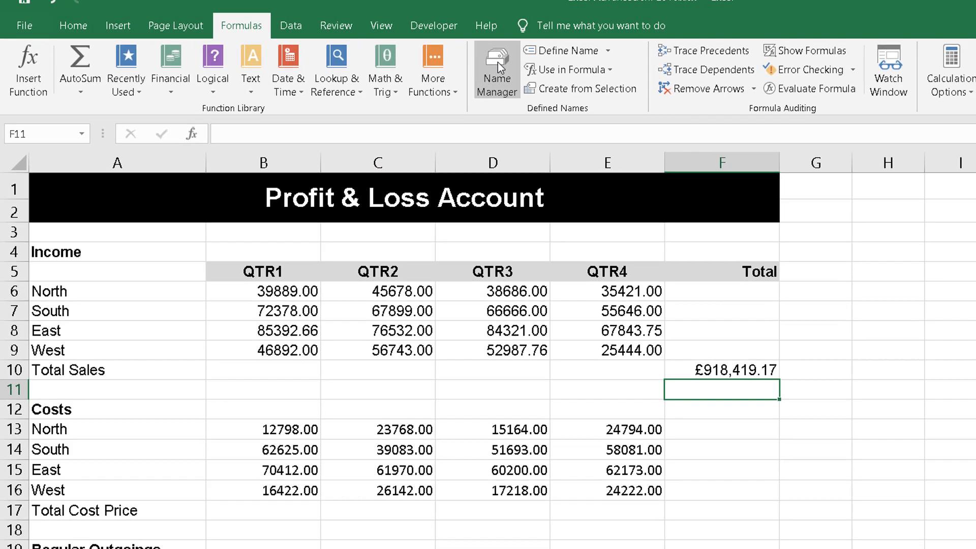
{"action": "left_click", "coordinate": [799, 100]}
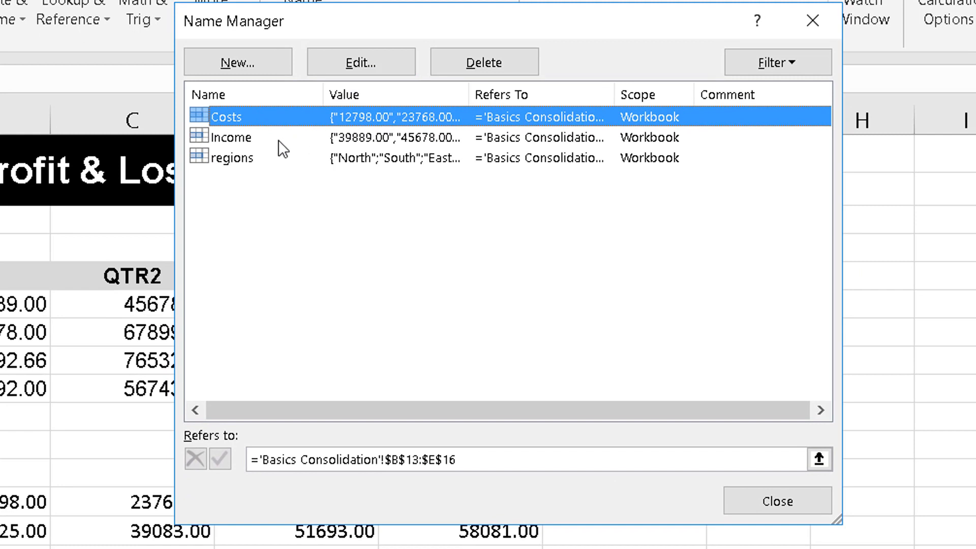
{"action": "left_click", "coordinate": [279, 139]}
{"action": "left_click", "coordinate": [268, 159]}
{"action": "left_click", "coordinate": [258, 117]}
{"action": "left_click", "coordinate": [255, 138]}
{"action": "left_click", "coordinate": [254, 161]}
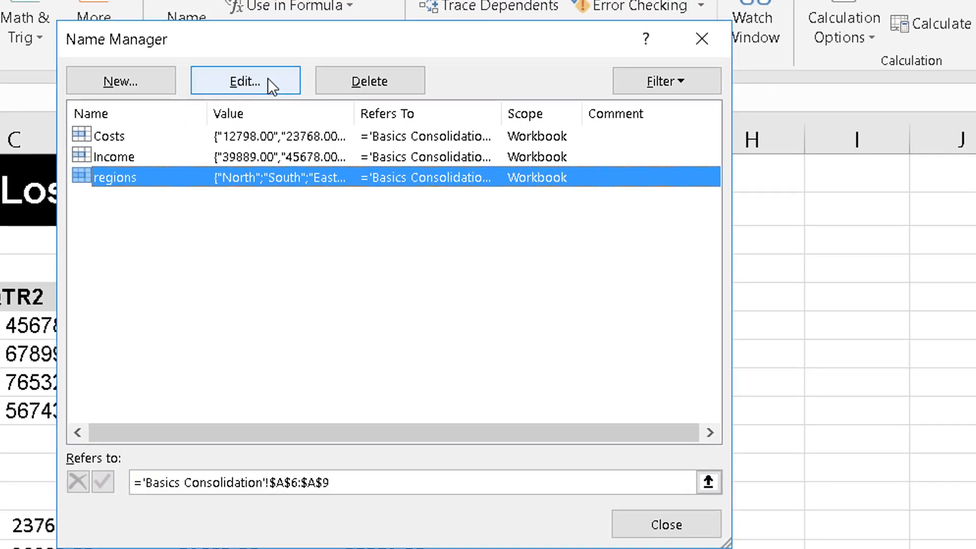
{"action": "left_click", "coordinate": [267, 78]}
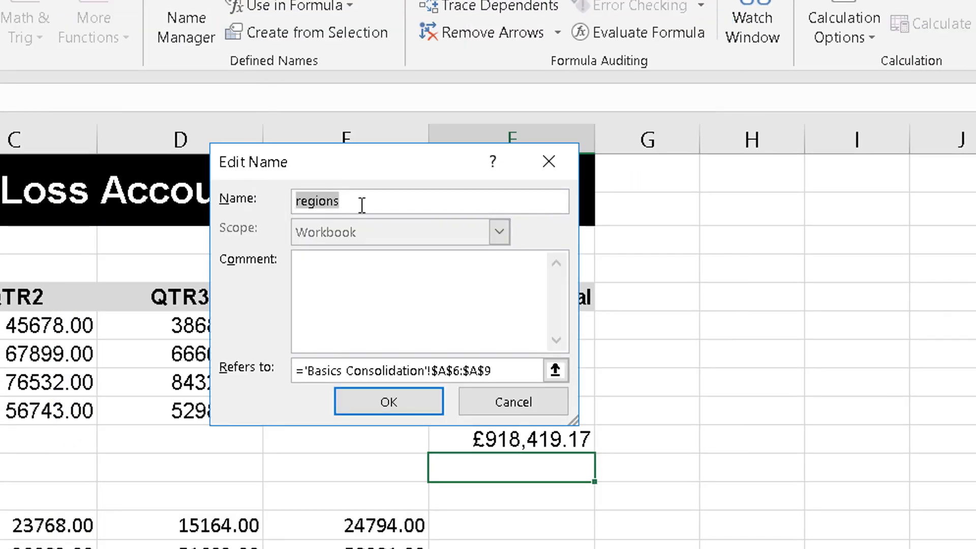
{"action": "left_click", "coordinate": [530, 403]}
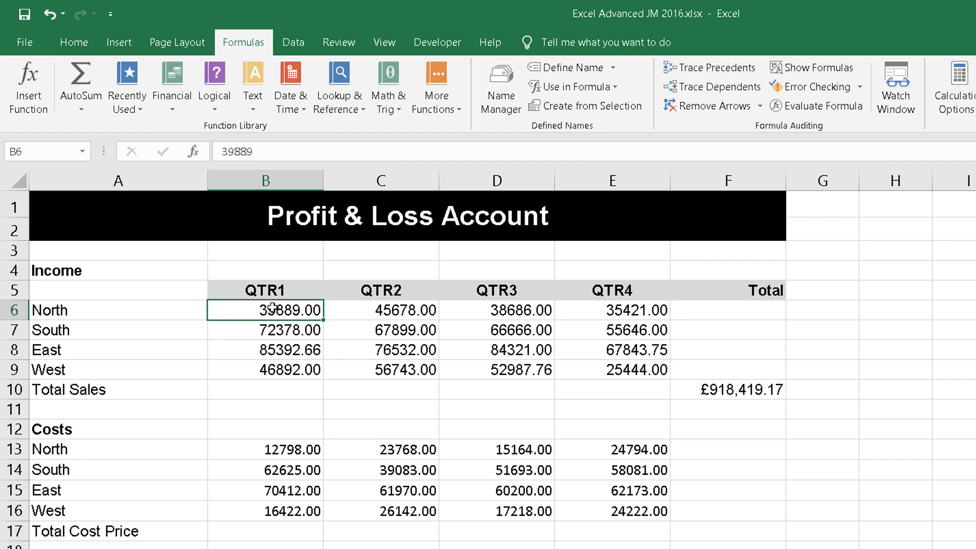
- Select the non-adjacent ranges B6:B9, C13:C16 and E13:E16 together
{"action": "left_click_drag", "start_coordinate": [272, 307], "coordinate": [265, 371]}
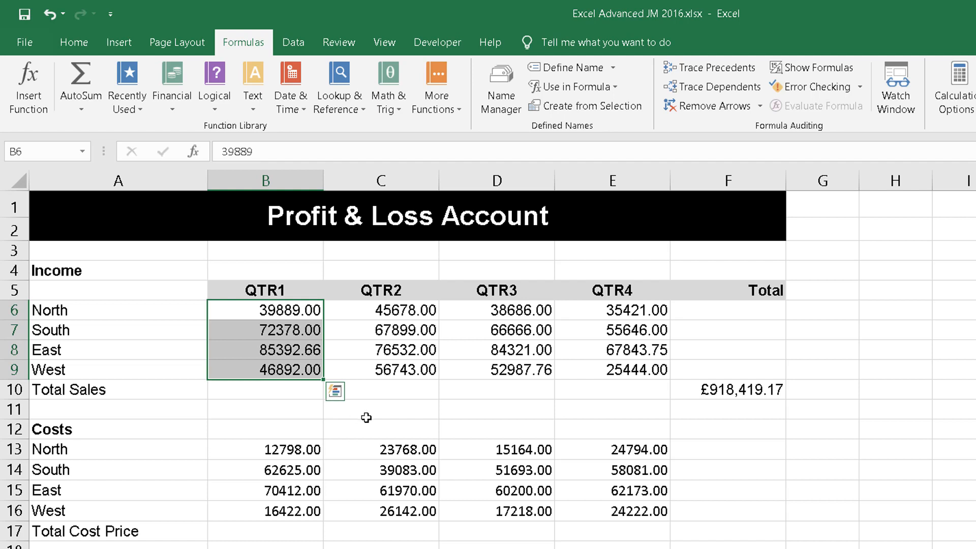
{"action": "key", "text": "ctrl"}
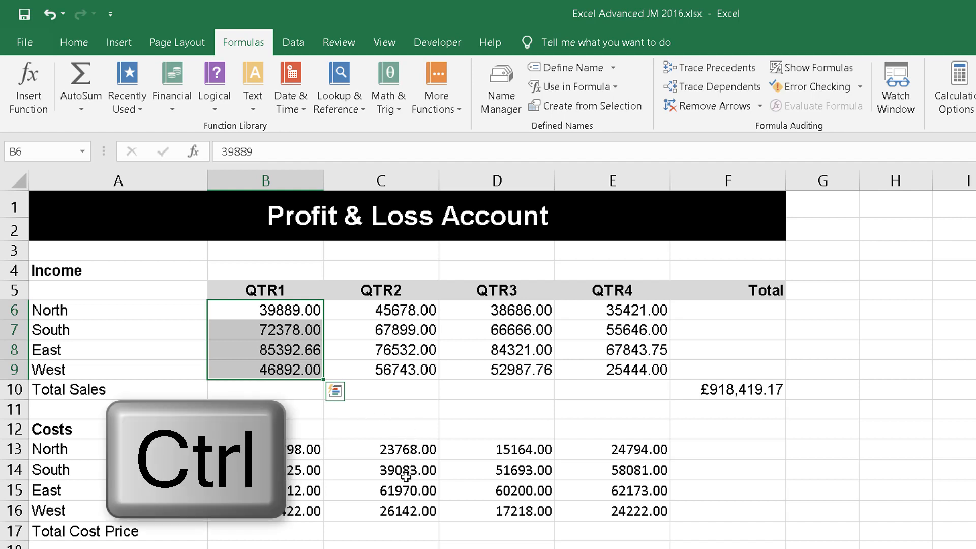
{"action": "left_click", "coordinate": [412, 456], "text": "ctrl"}
{"action": "left_click_drag", "start_coordinate": [412, 456], "coordinate": [412, 510]}
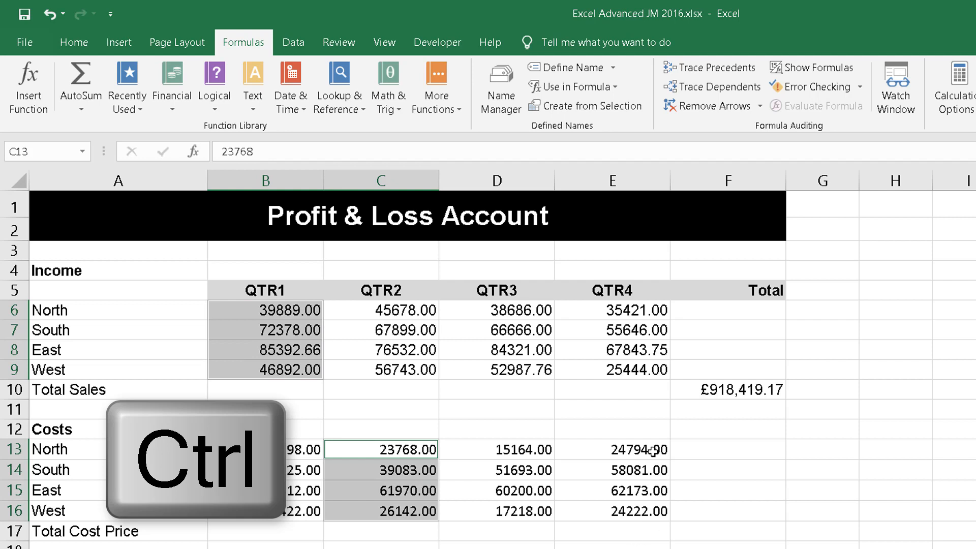
{"action": "left_click_drag", "start_coordinate": [652, 450], "coordinate": [649, 512]}
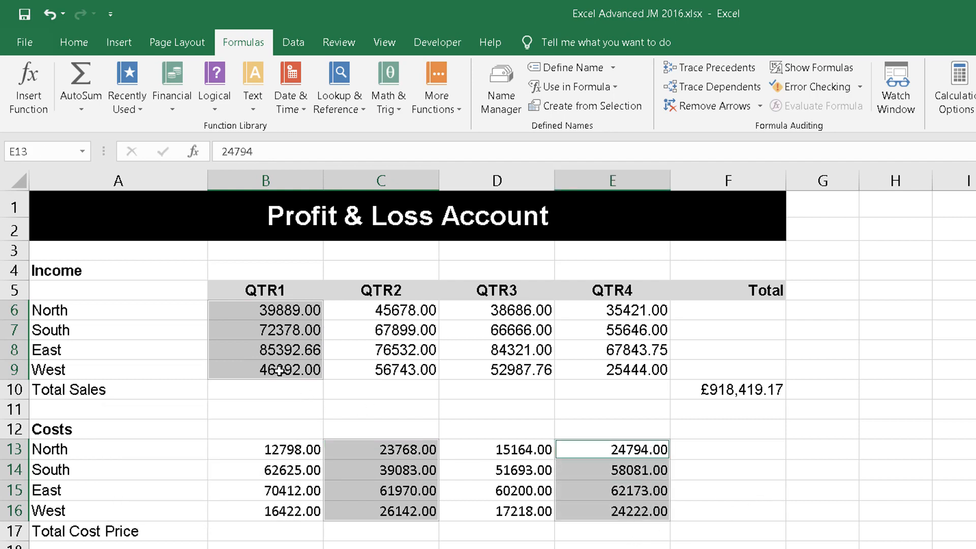